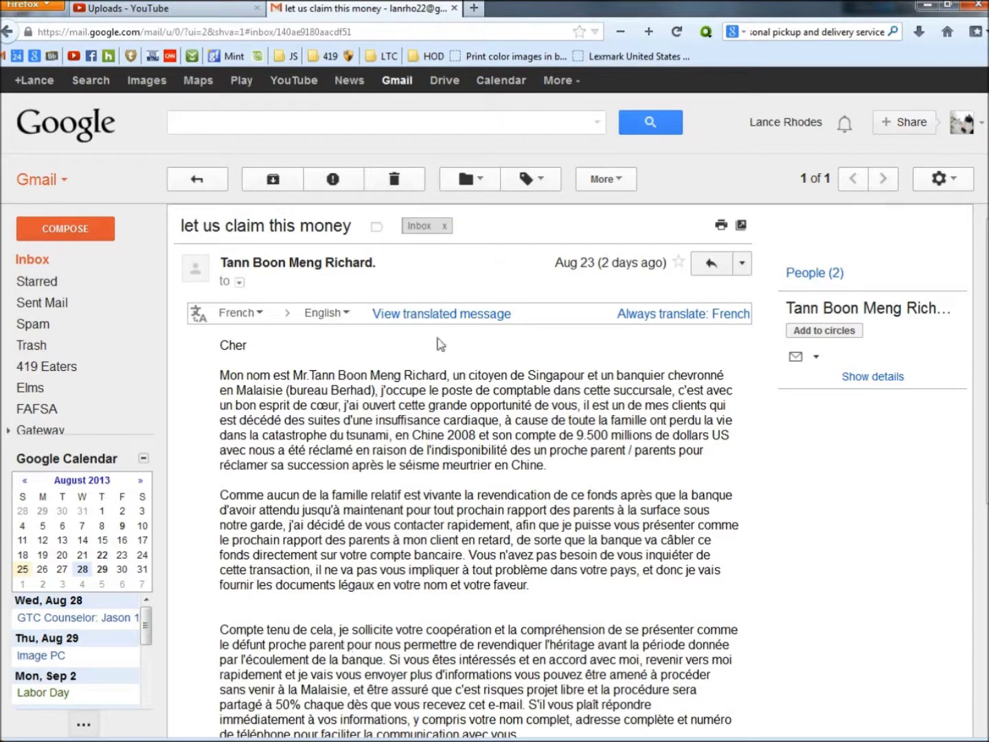
Step: Translate the French email into English and briefly highlight the sender's name
click(471, 318)
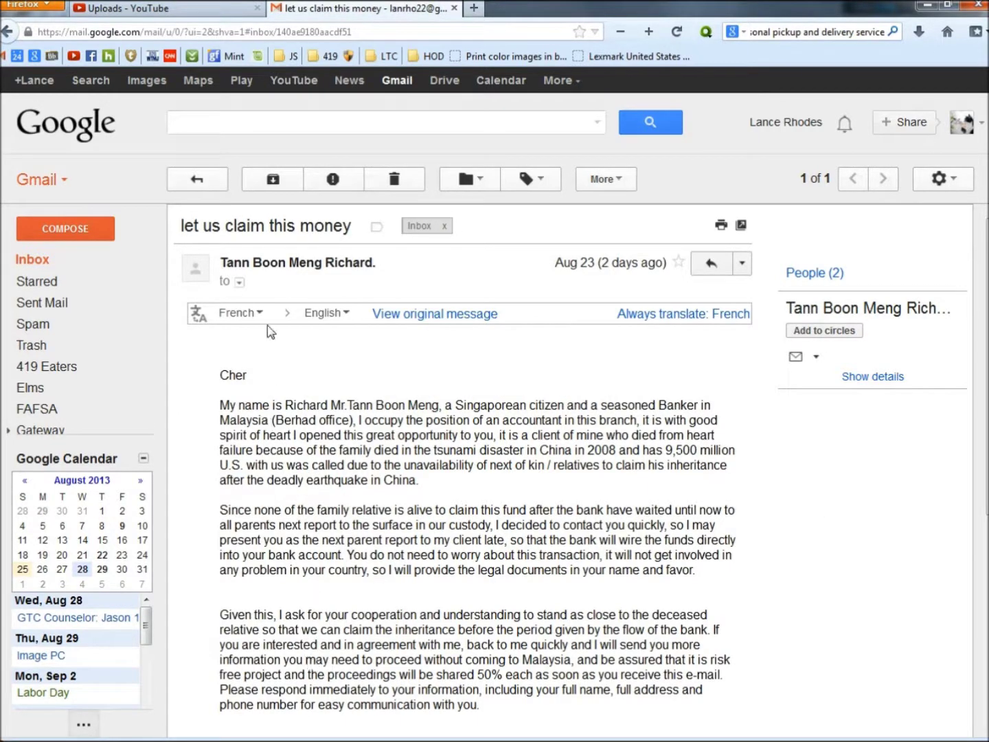
mouse_move(222, 268)
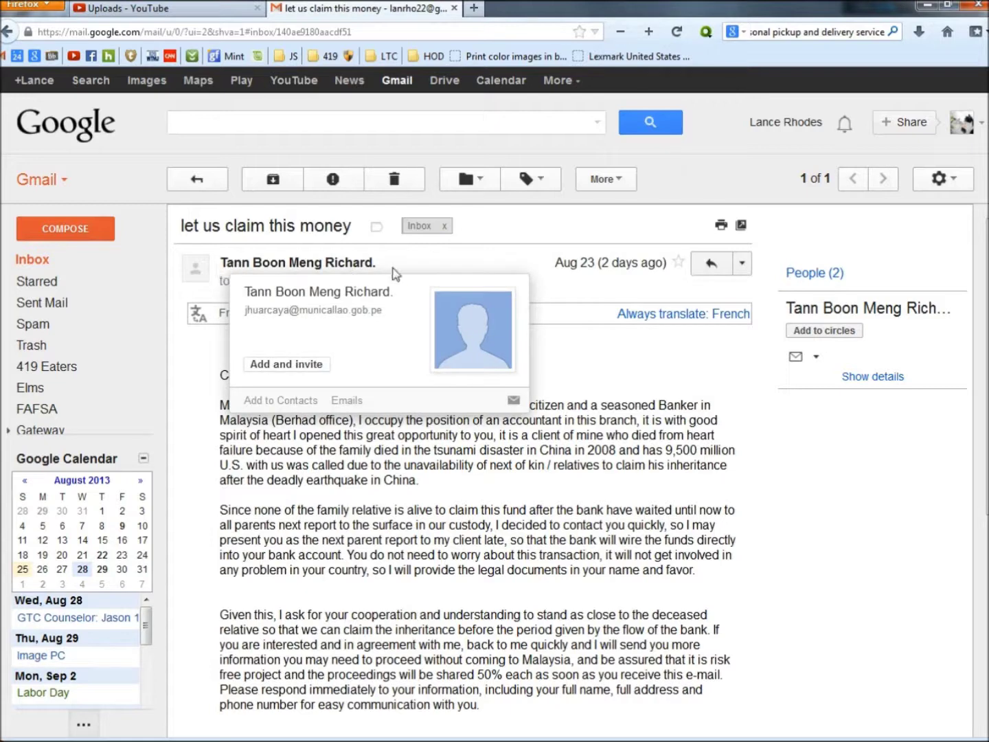
drag(376, 265, 220, 268)
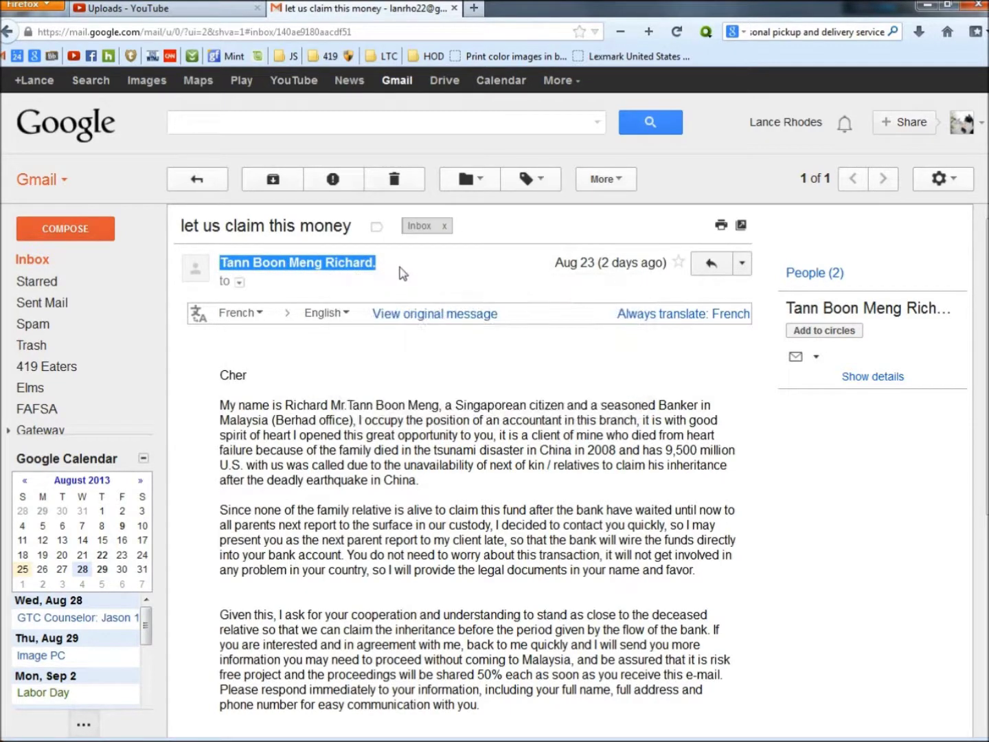
click(401, 268)
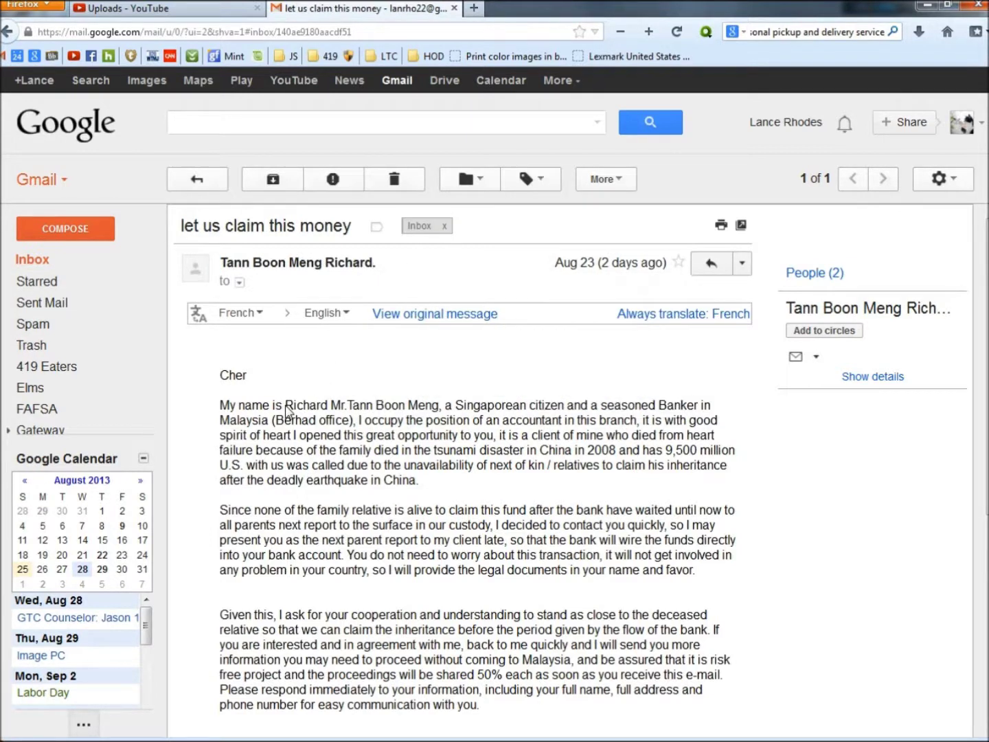
Step: Highlight the name in the opening sentence and the signature name at the end
drag(286, 404, 440, 409)
click(472, 490)
scroll(465, 529, down, 4)
drag(213, 662, 384, 666)
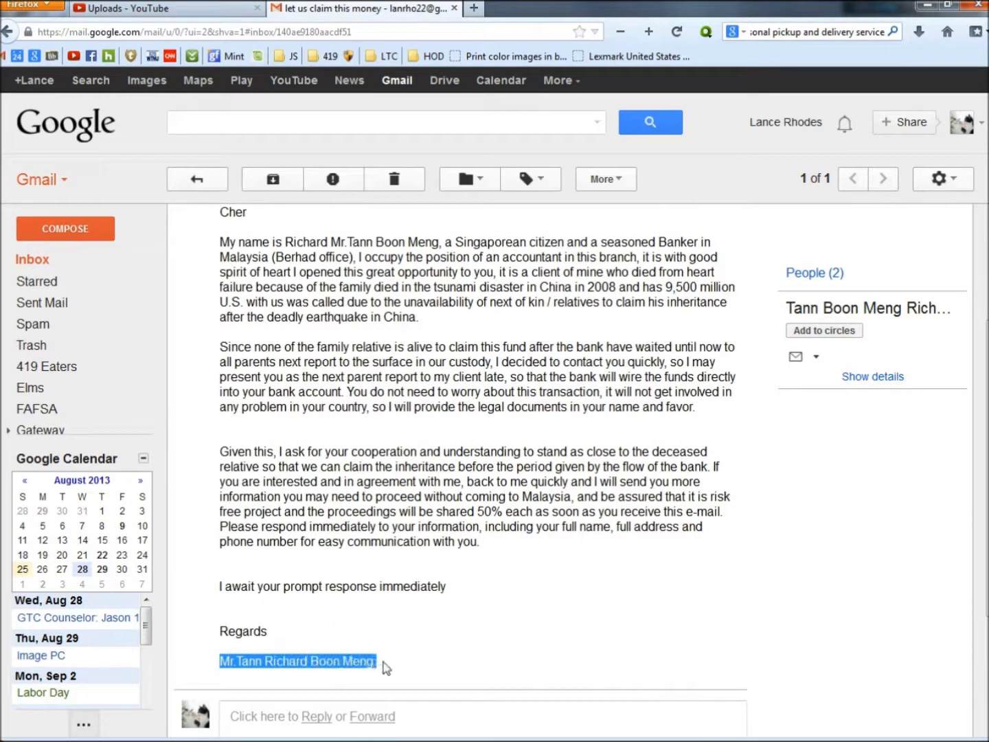
click(446, 618)
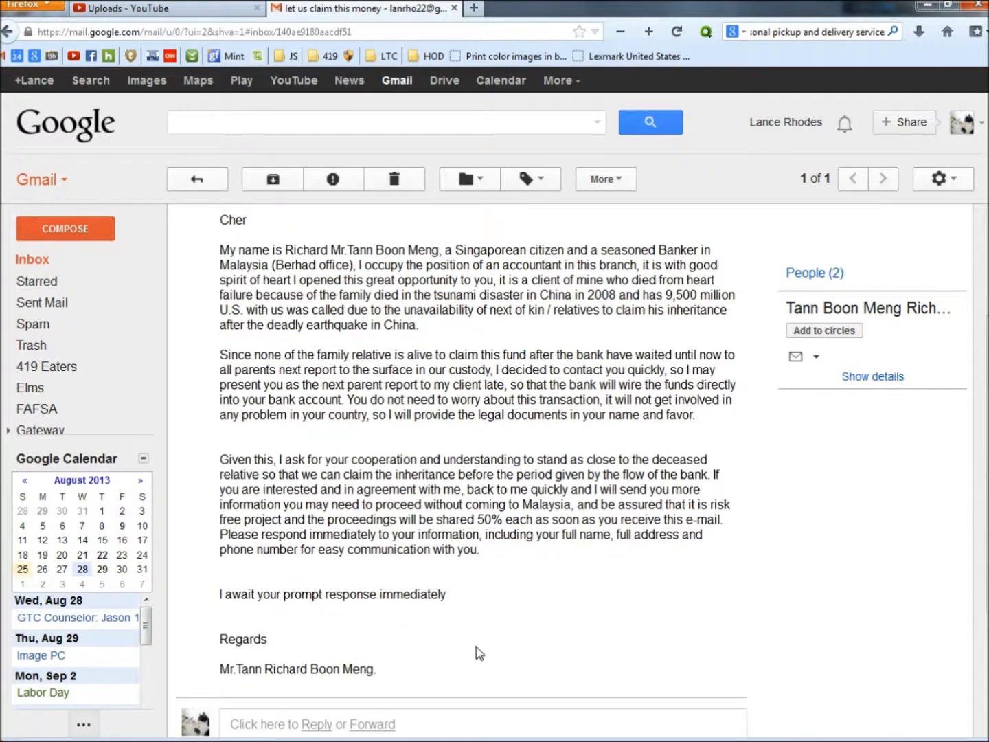
scroll(477, 652, up, 2)
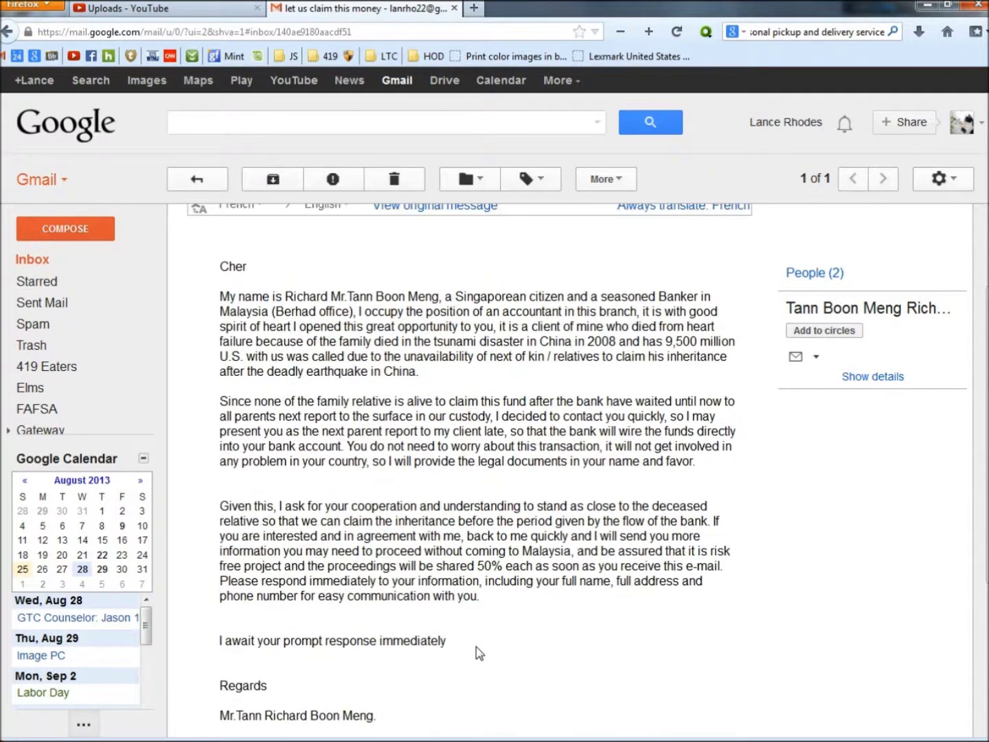
double_click(235, 266)
click(205, 271)
drag(229, 296, 409, 371)
click(408, 371)
drag(227, 301, 428, 379)
click(428, 380)
scroll(504, 613, down, 4)
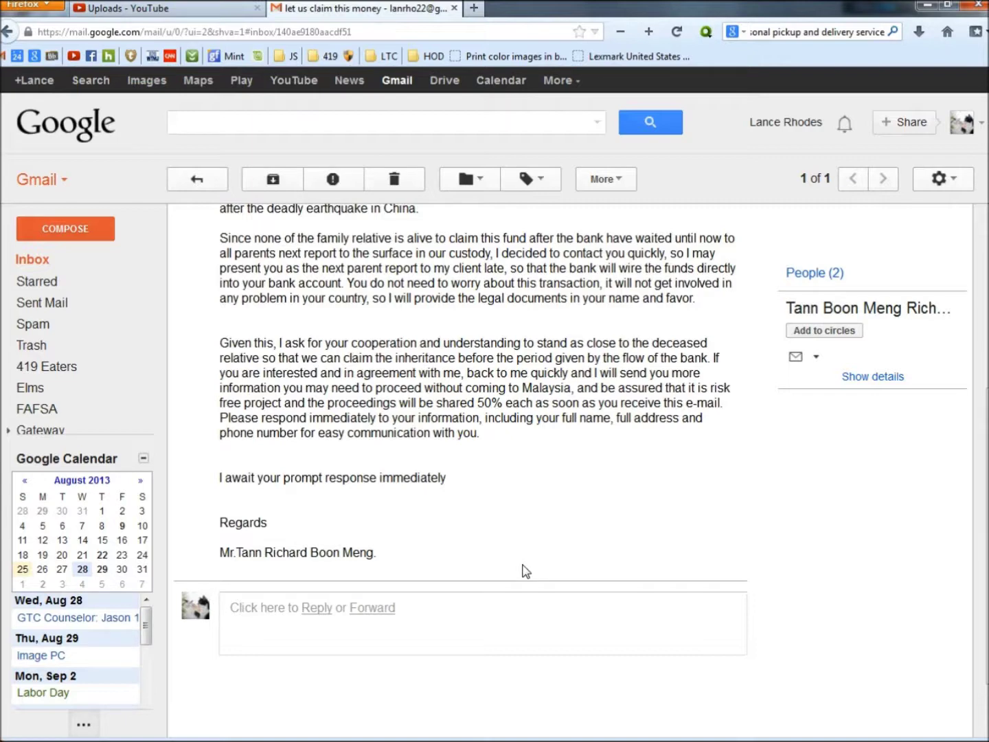
scroll(525, 570, up, 5)
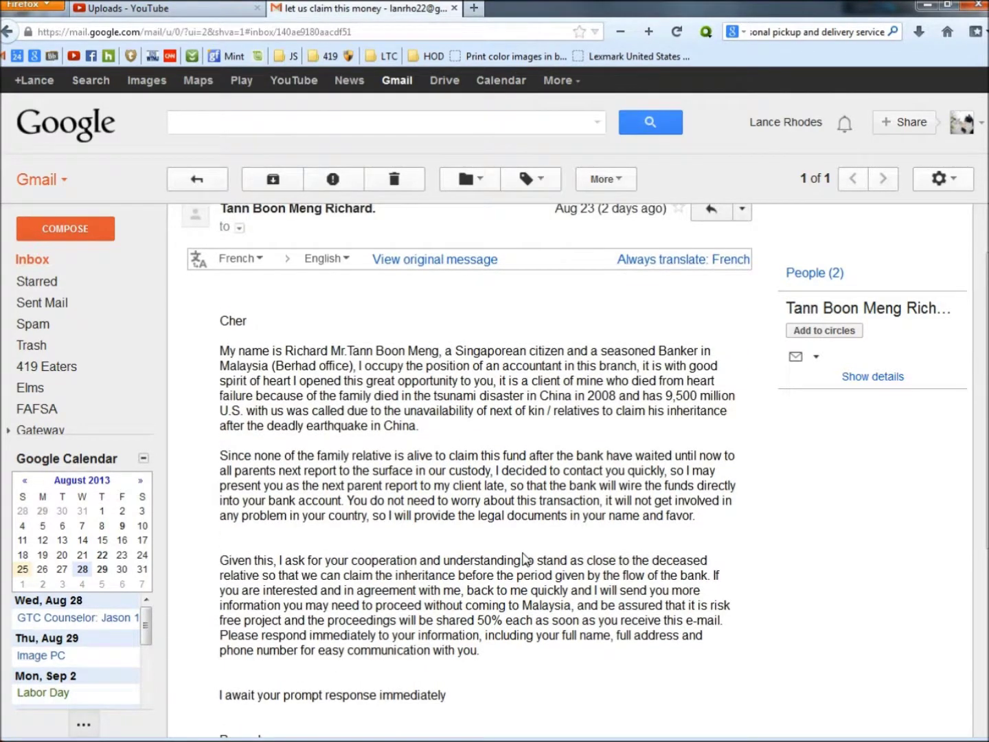
Step: Expand the sender details and copy the domain municallao.gob.pe from the from line
scroll(526, 559, up, 2)
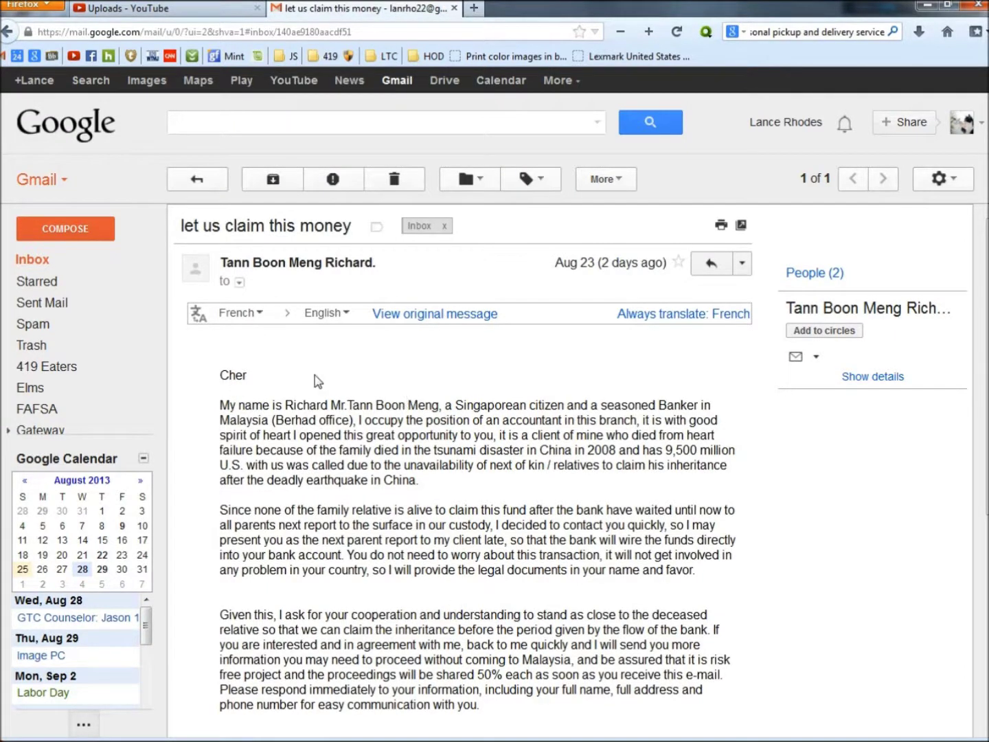
click(238, 281)
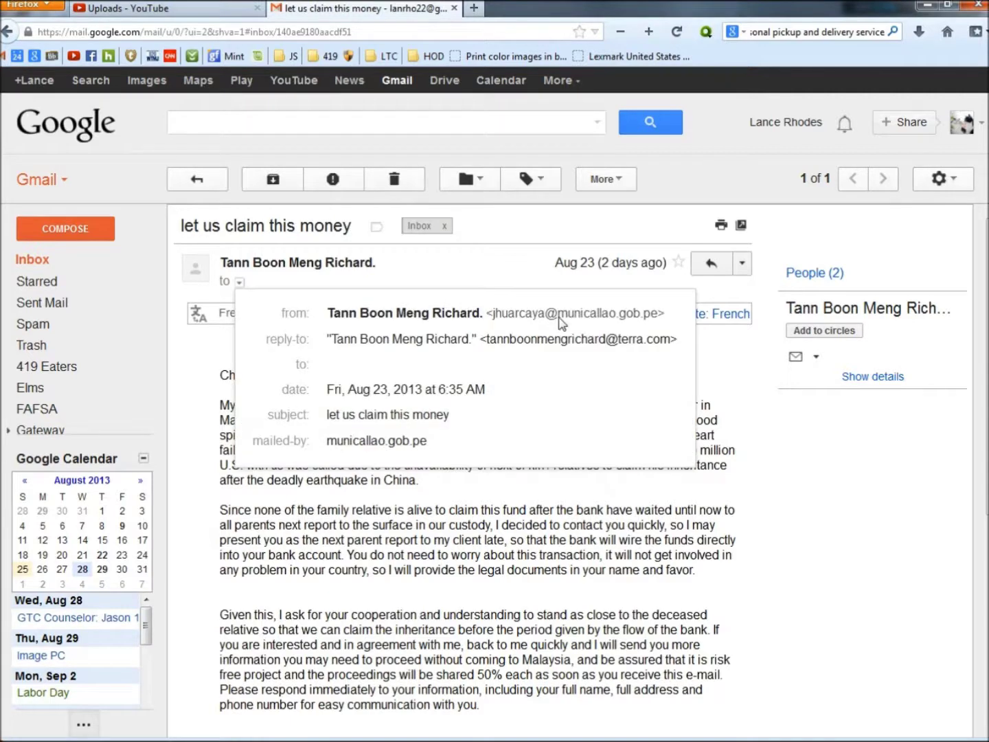
drag(559, 314, 662, 328)
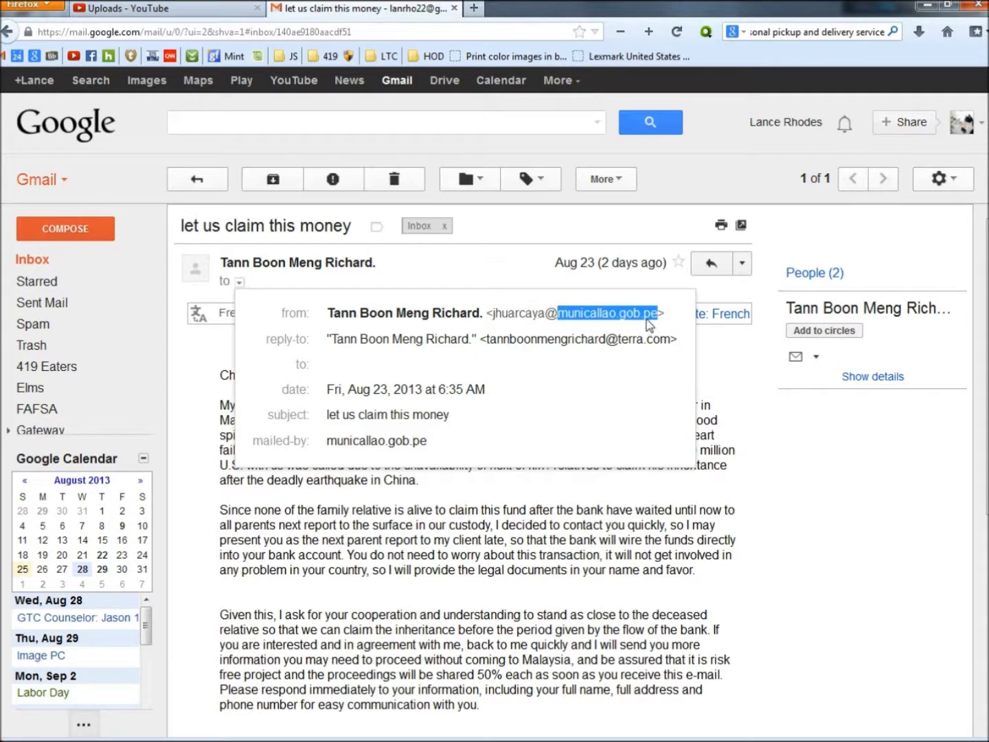
right_click(622, 313)
click(664, 418)
Step: Look up municallao.gob.pe in IPNetInfo (200.48.7.34, Telefonica del Peru), then close it
click(972, 215)
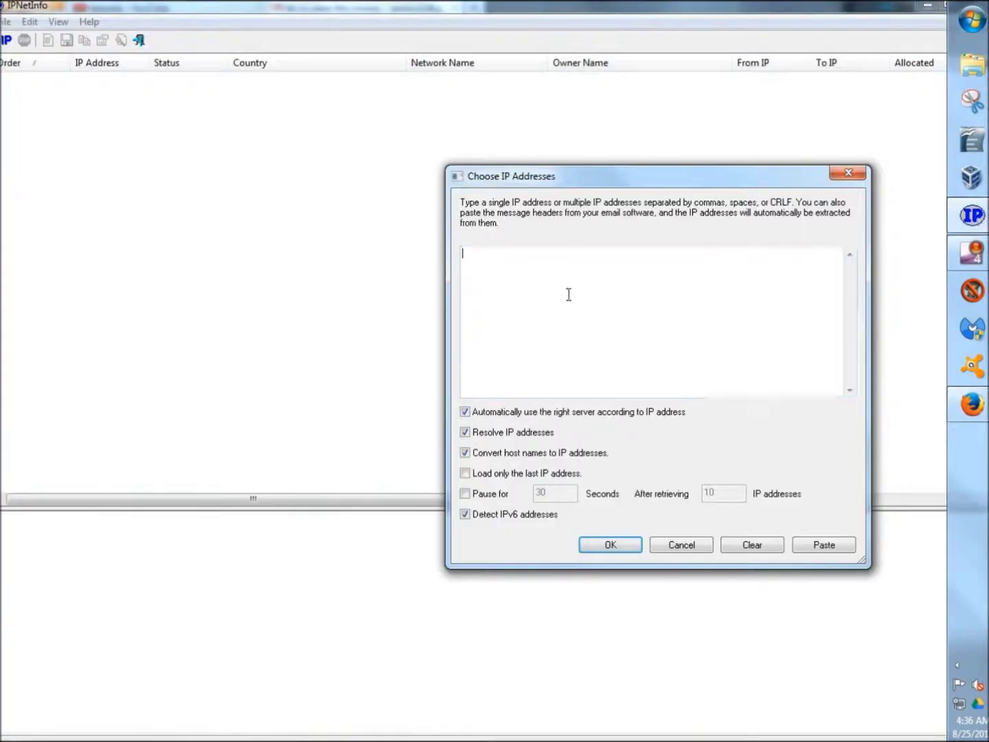
right_click(485, 292)
click(524, 358)
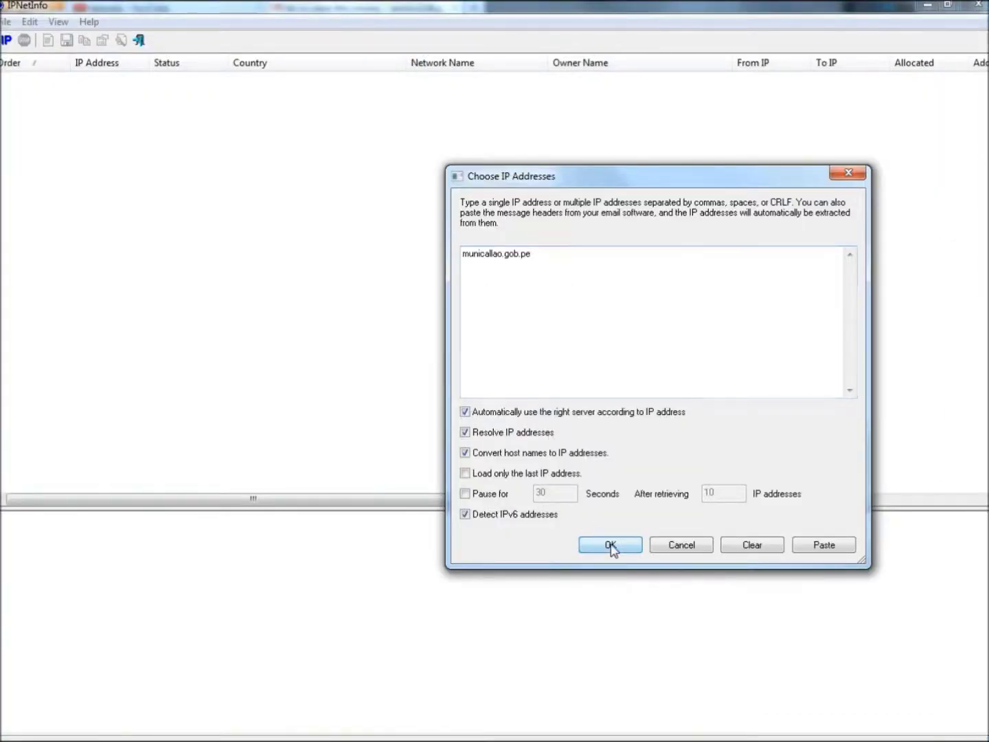
click(611, 545)
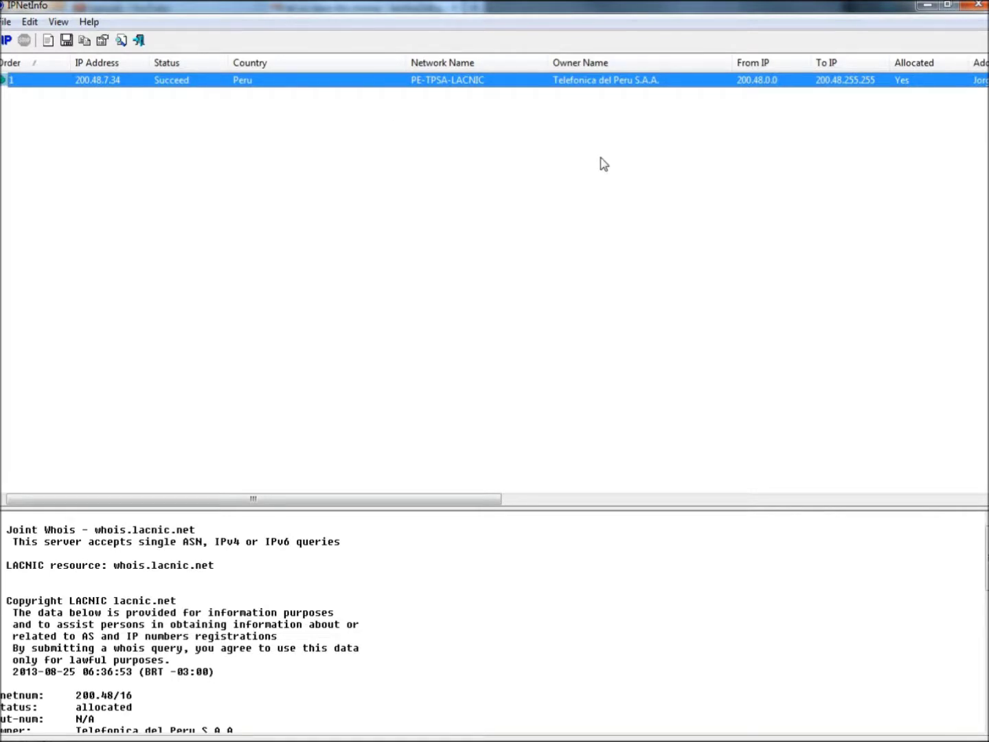
click(979, 5)
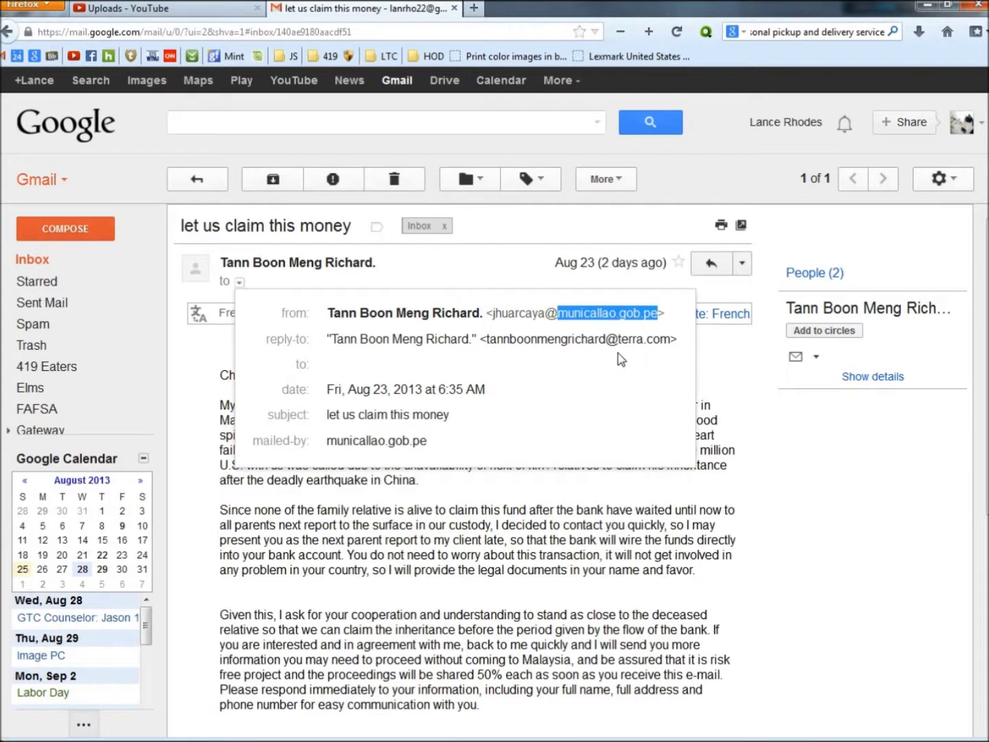
Step: Close the sender details popup and open the email's original source
click(824, 494)
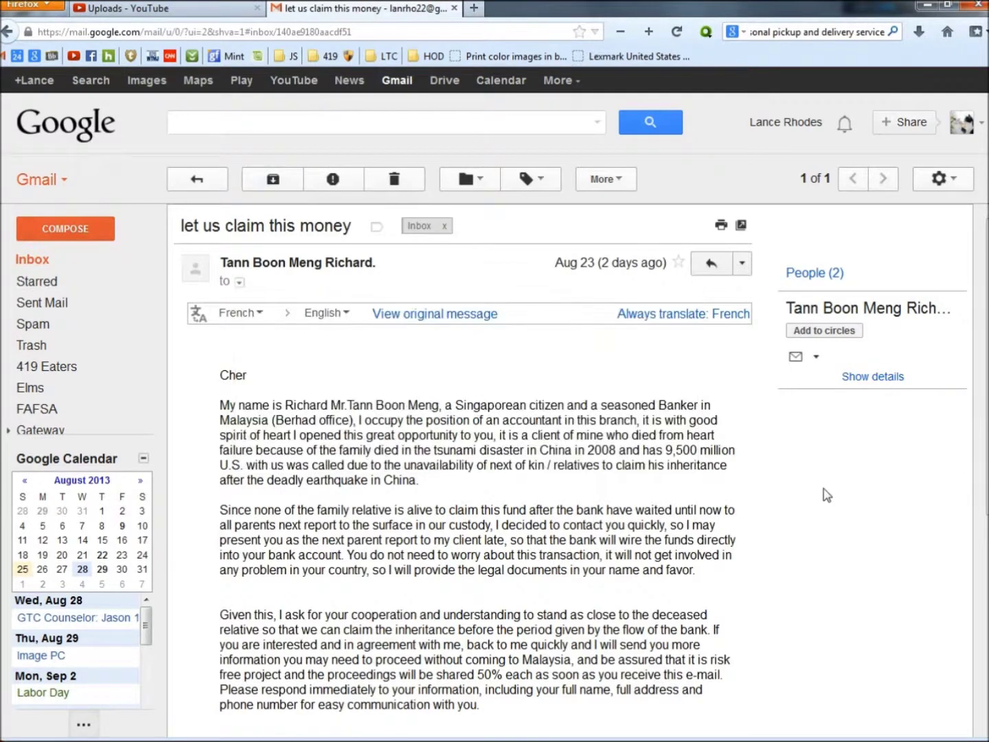
click(743, 266)
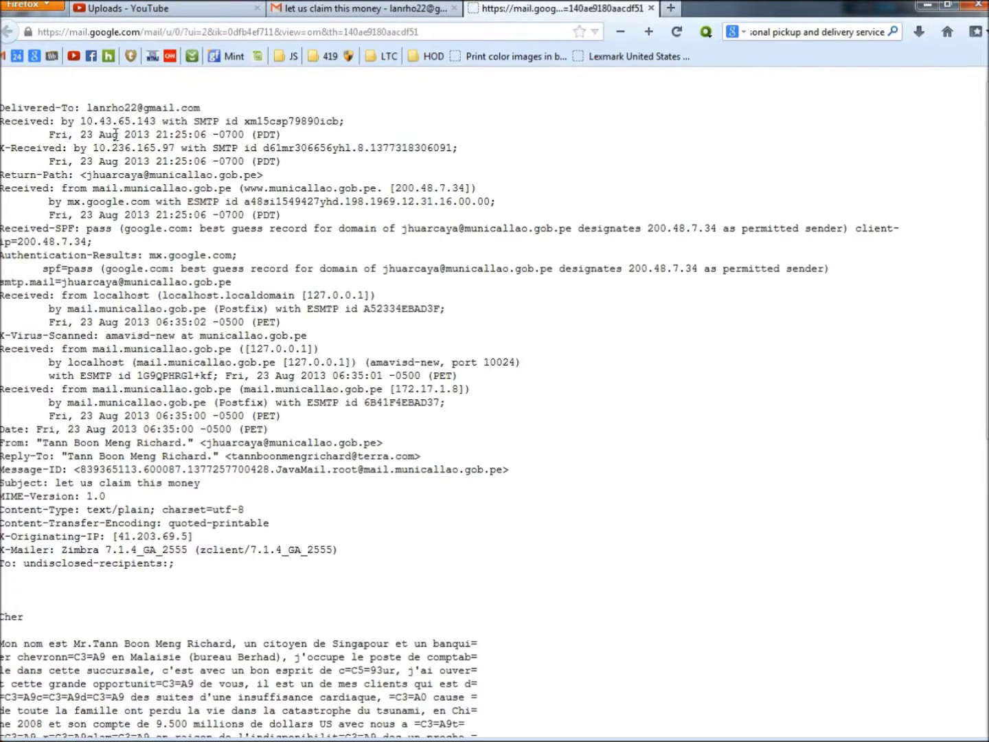
Step: Select and copy the entire raw message source for IPNetInfo
right_click(115, 134)
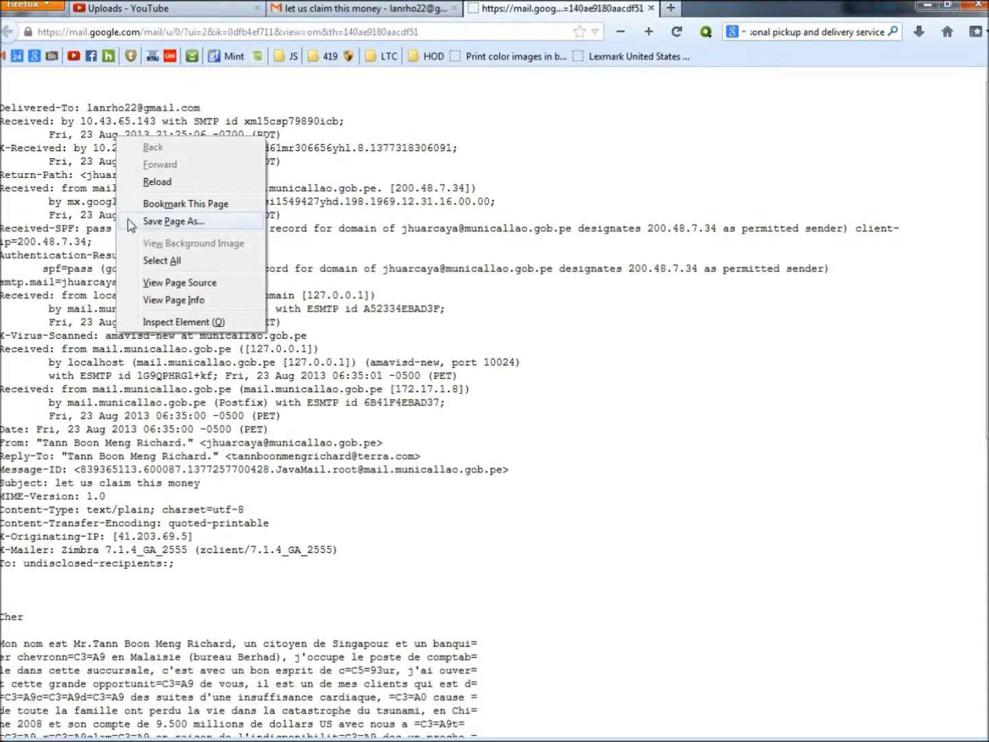
click(195, 260)
right_click(188, 260)
click(213, 276)
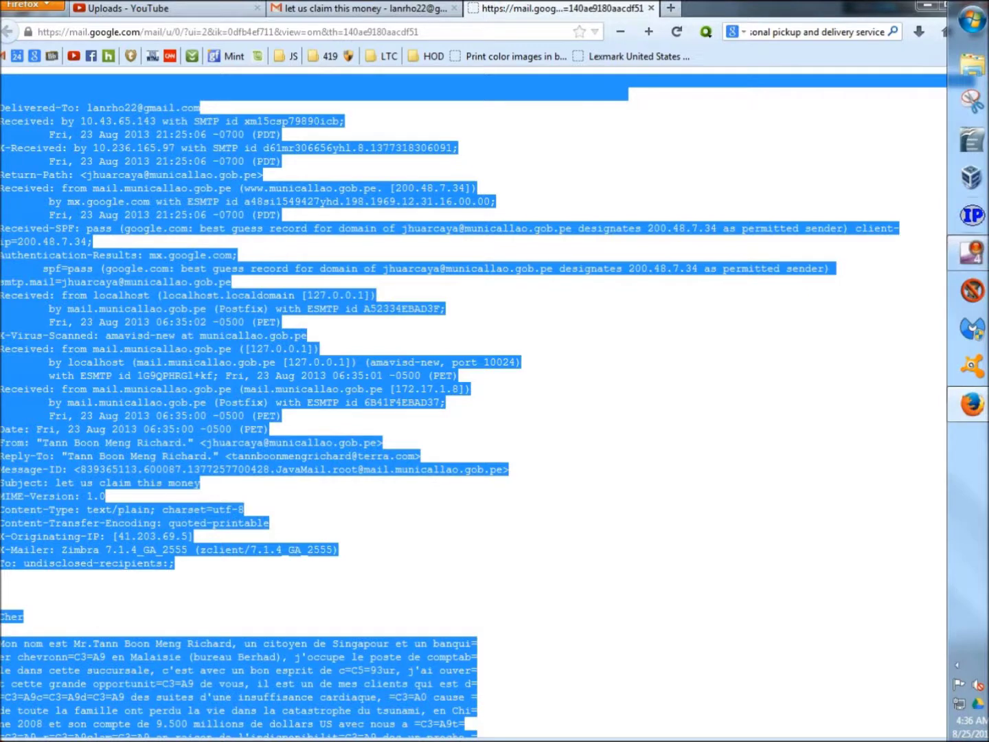
click(972, 215)
Step: Paste the email source, look up its IPs, and inspect whois for 200.48.7.34 and 41.203.69.5
right_click(547, 322)
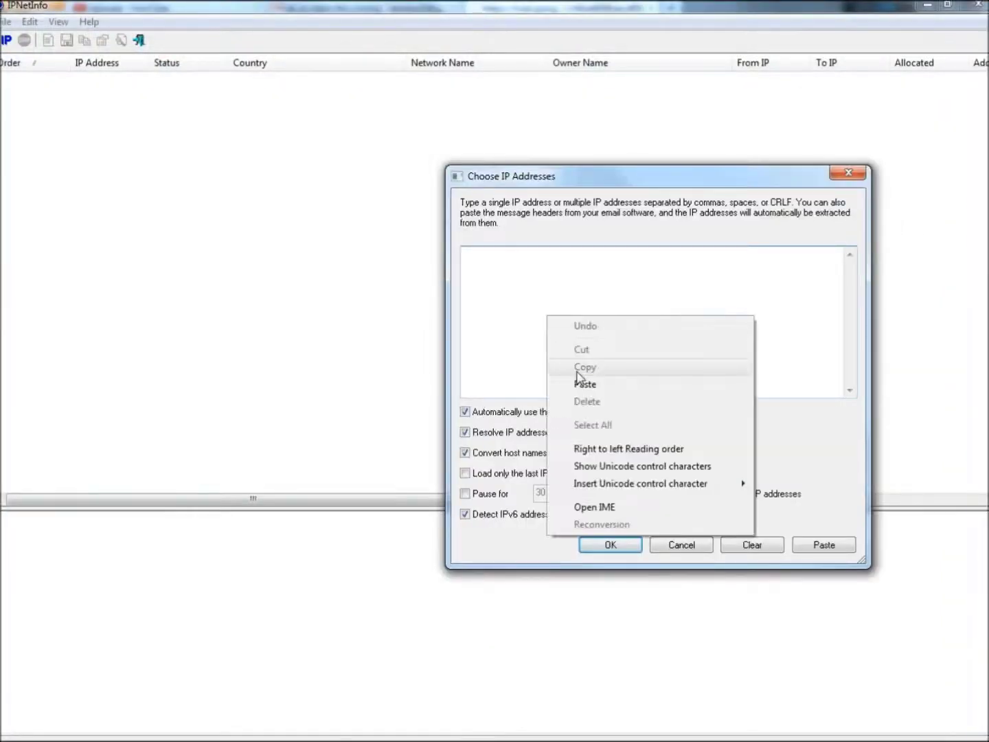
click(584, 384)
click(595, 543)
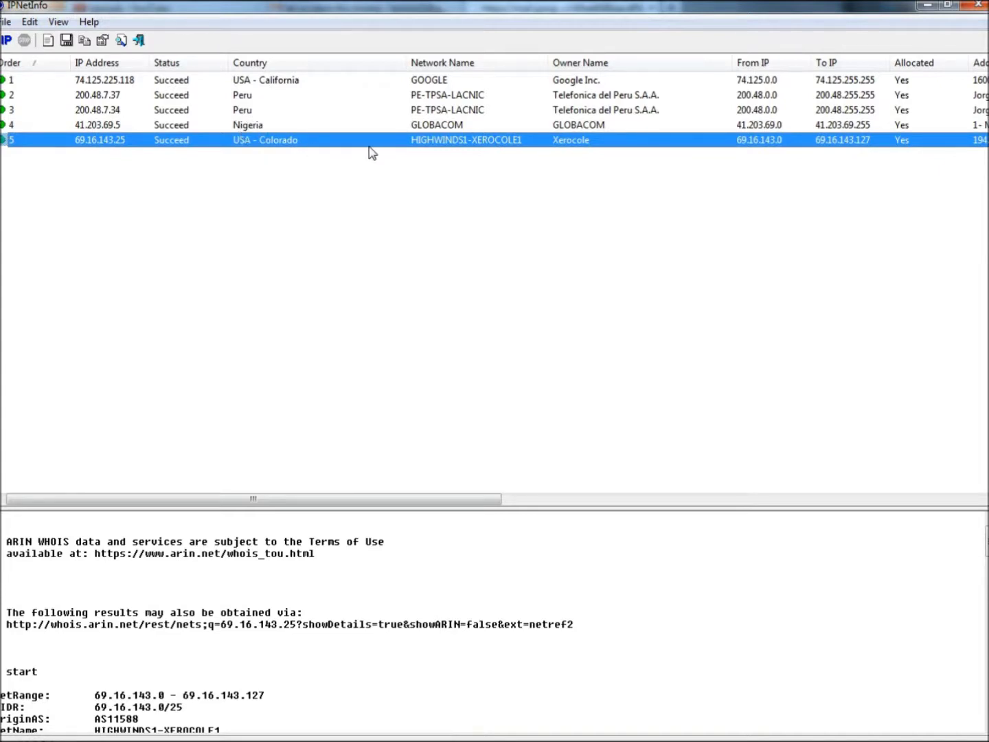
click(251, 112)
click(255, 127)
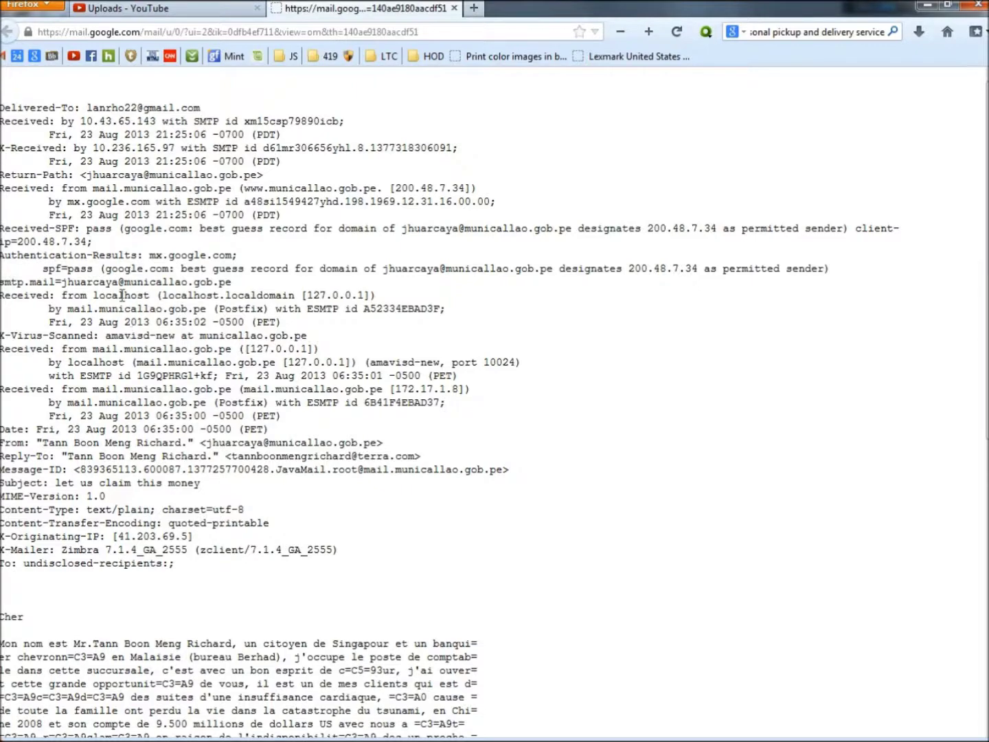
Step: Highlight the raw header lines down to X-Mailer, then clear the selection
drag(2, 105, 430, 570)
click(219, 410)
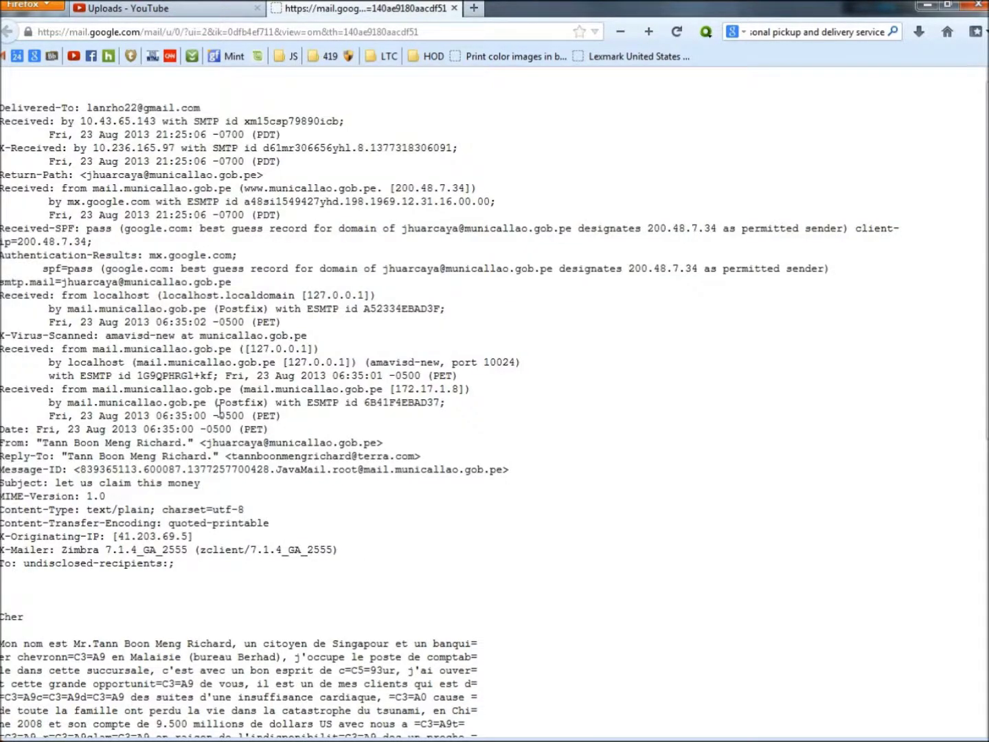